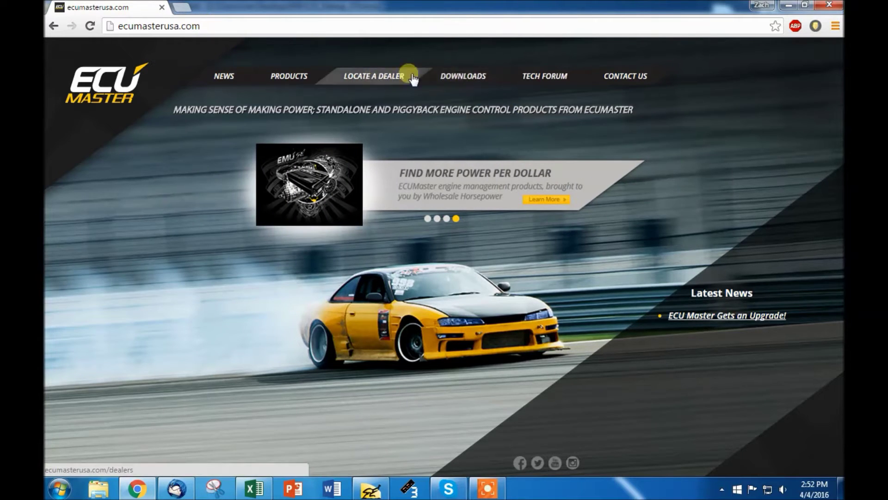
- Open the TECH FORUM link in a new Chrome tab and switch to it
{"action": "left_click", "coordinate": [463, 84]}
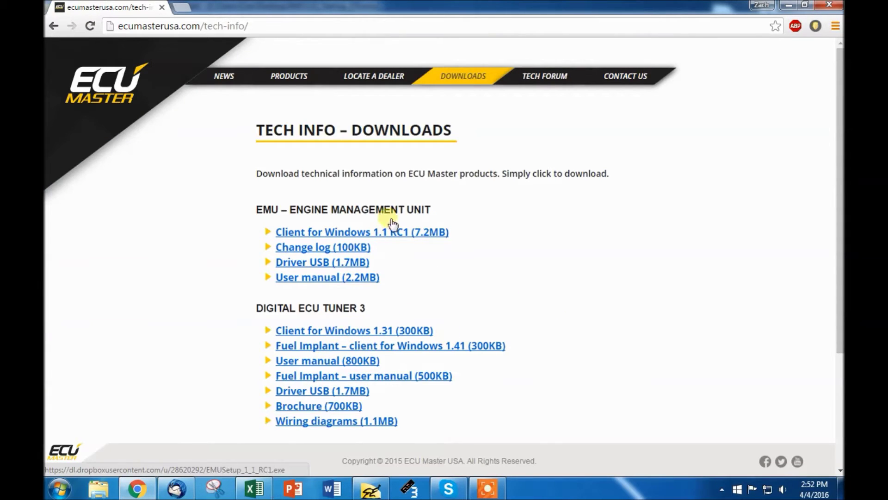
{"action": "left_click", "coordinate": [54, 31]}
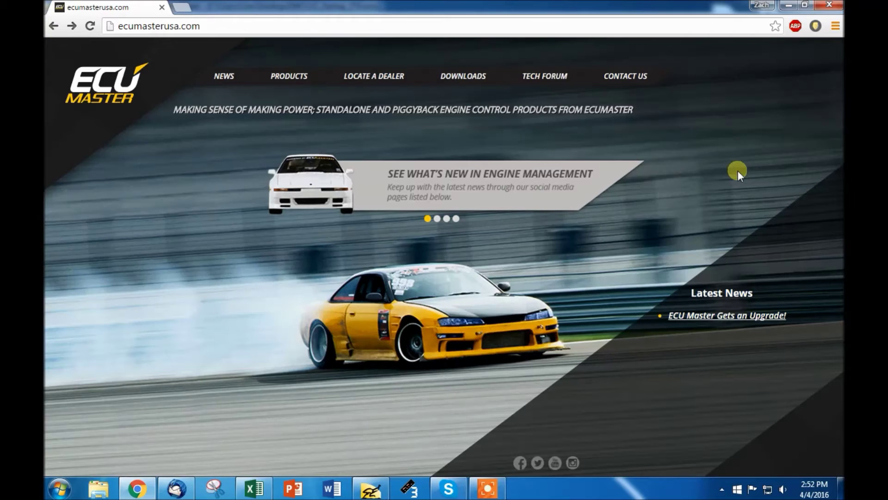
{"action": "right_click", "coordinate": [540, 79]}
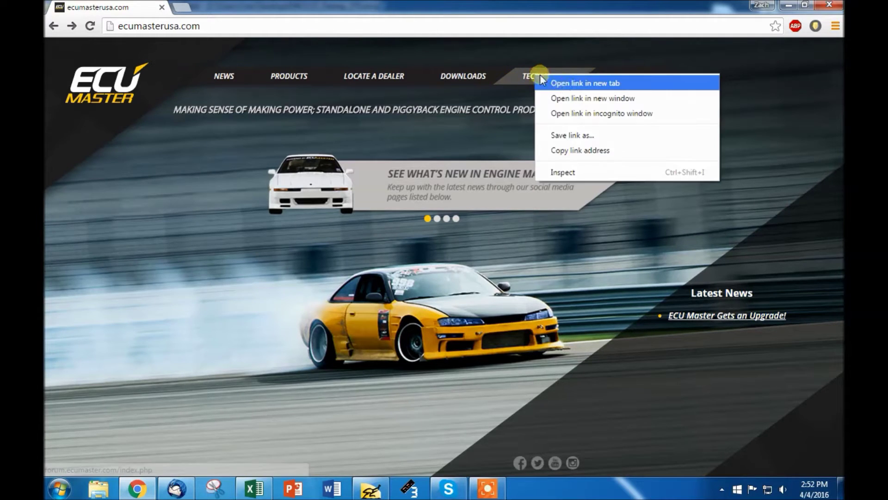
{"action": "left_click", "coordinate": [561, 83]}
{"action": "key", "text": "ctrl+Tab"}
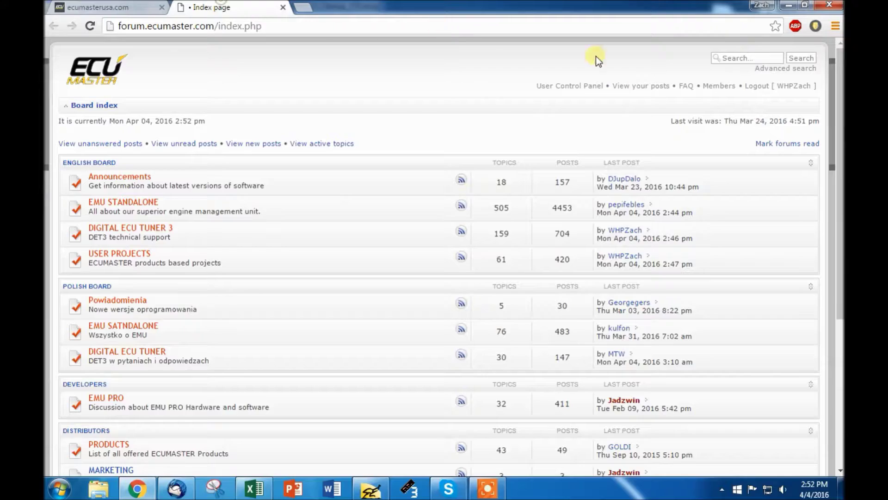
- Reach the test versions page via Announcements > Latest software versions, then return to the home page tab
{"action": "left_click", "coordinate": [133, 178]}
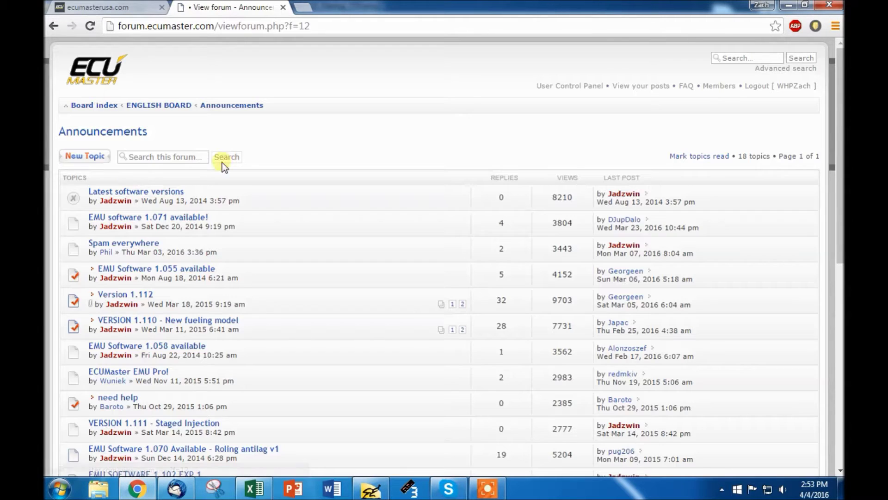
{"action": "left_click", "coordinate": [169, 190]}
{"action": "left_click", "coordinate": [434, 205]}
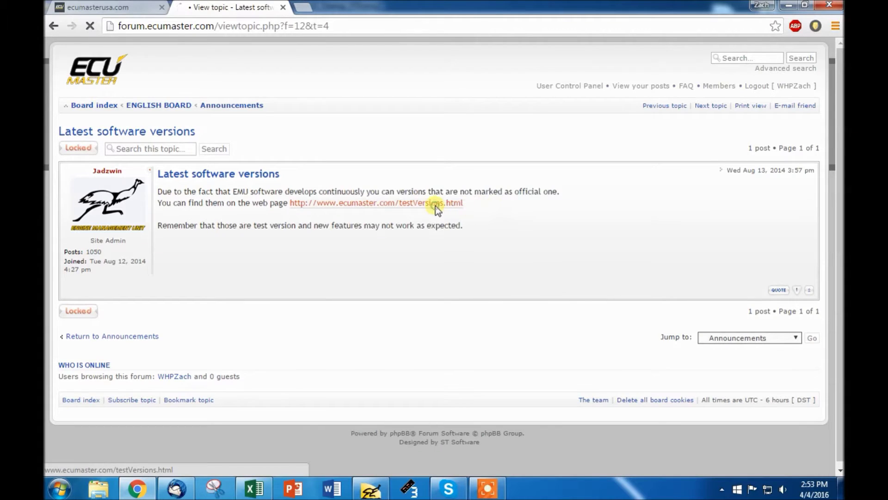
{"action": "scroll", "coordinate": [653, 315], "scroll_direction": "down", "scroll_amount": 5}
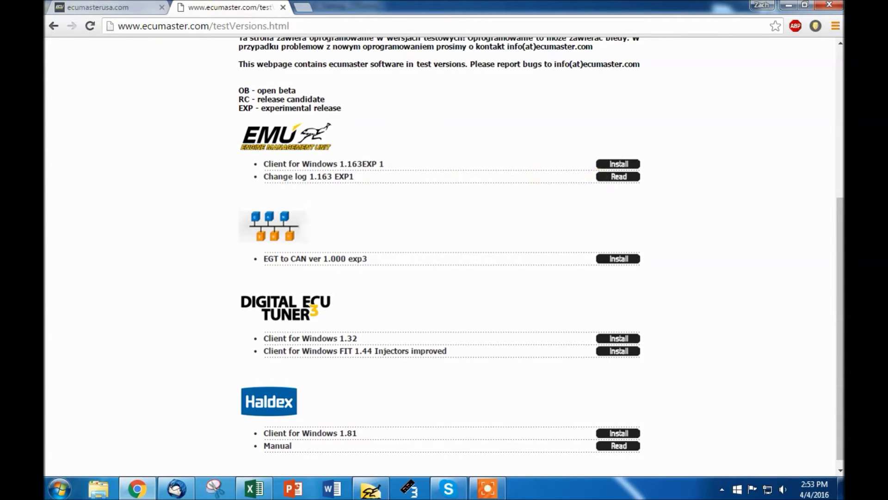
{"action": "left_click", "coordinate": [103, 7]}
{"action": "left_click", "coordinate": [199, 7]}
{"action": "left_click", "coordinate": [111, 7]}
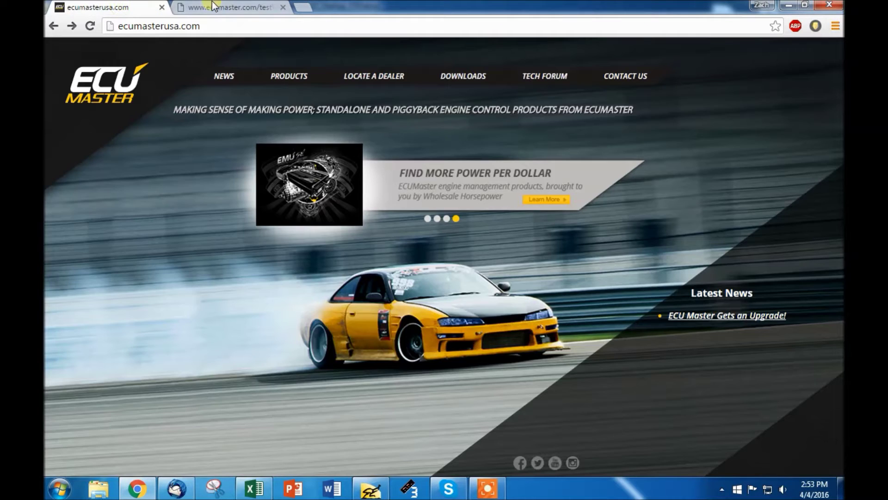
- View the Tech Info – Downloads page, then switch to the EMU Client window
{"action": "left_click", "coordinate": [465, 77]}
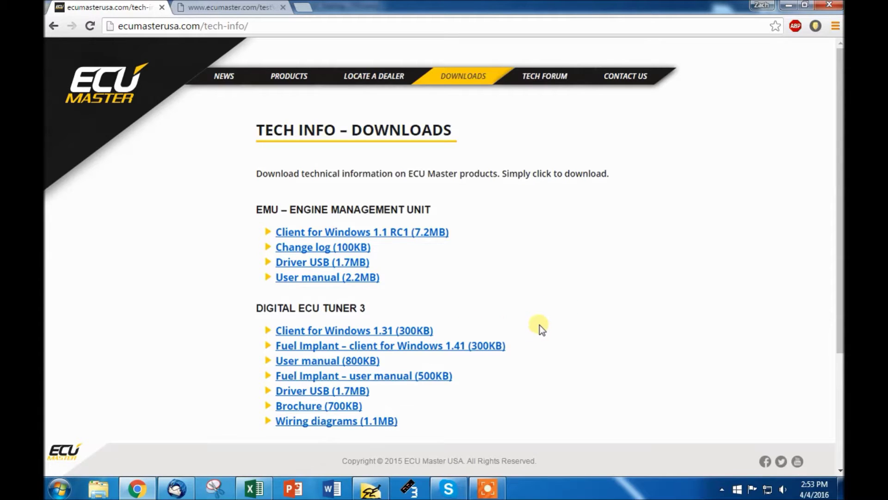
{"action": "left_click", "coordinate": [373, 489]}
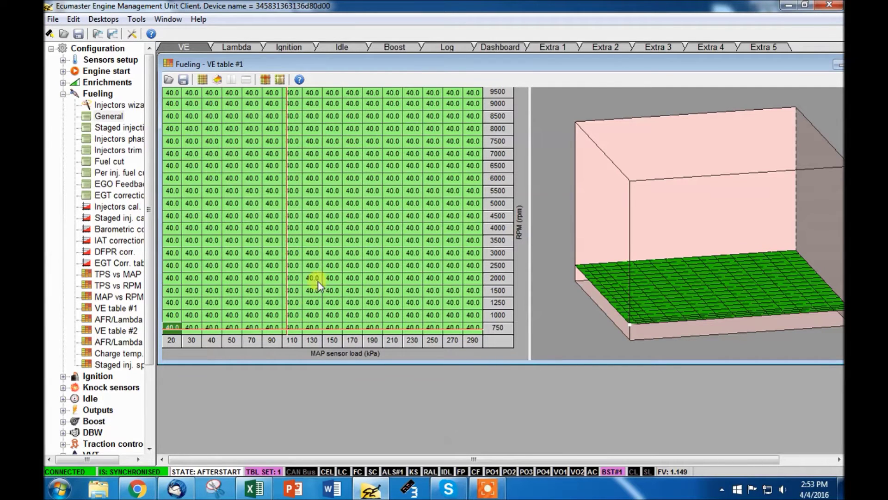
- Select the 70–170 kPa × 7500–8500 rpm VE cells and rotate the 3D map
{"action": "left_click_drag", "start_coordinate": [256, 271], "coordinate": [358, 268]}
{"action": "left_click_drag", "start_coordinate": [252, 117], "coordinate": [353, 141]}
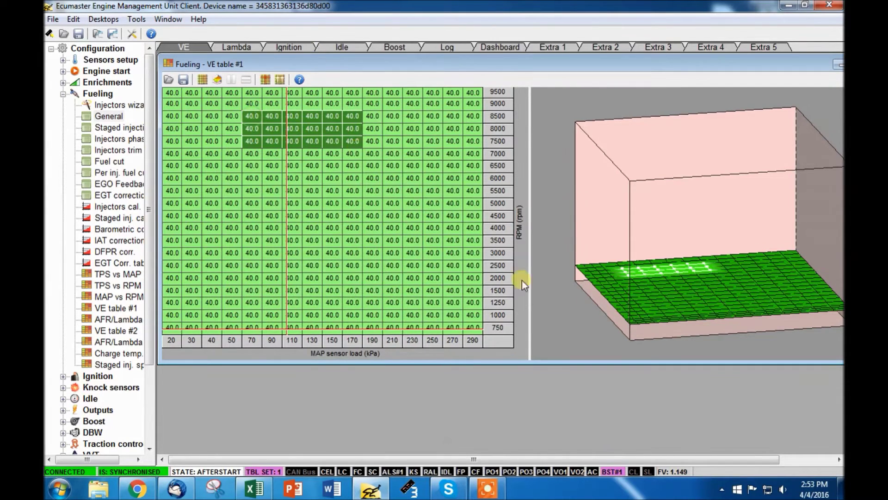
{"action": "left_click_drag", "start_coordinate": [700, 295], "coordinate": [667, 268]}
{"action": "left_click", "coordinate": [51, 20]}
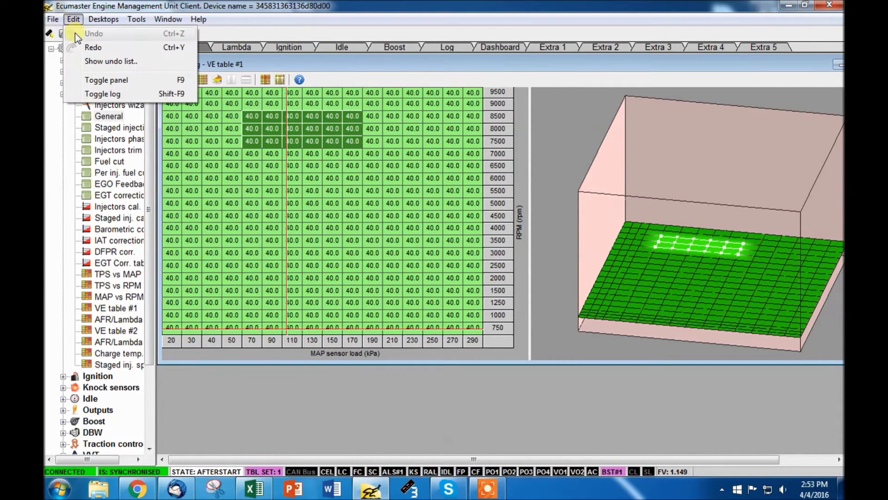
- Open 1JZ_370CC_Base_Map from Desktop\EMU and confirm writing it to the ECU
{"action": "left_click", "coordinate": [79, 34]}
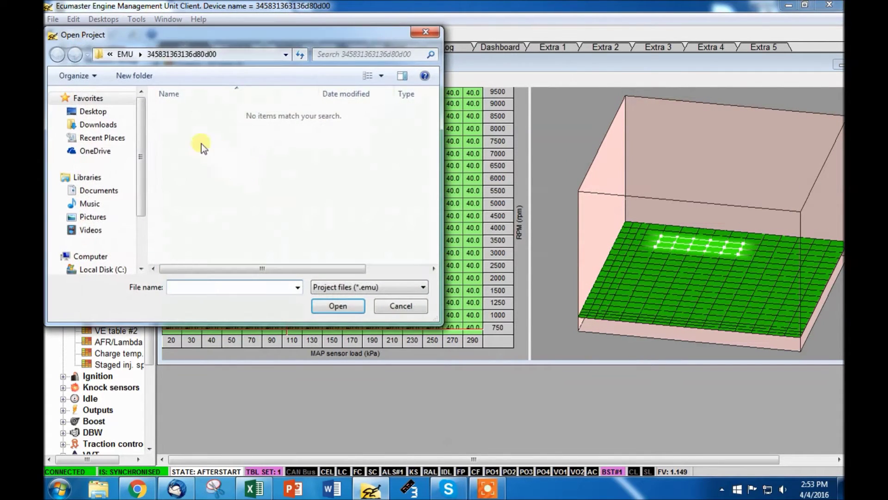
{"action": "left_click", "coordinate": [88, 112]}
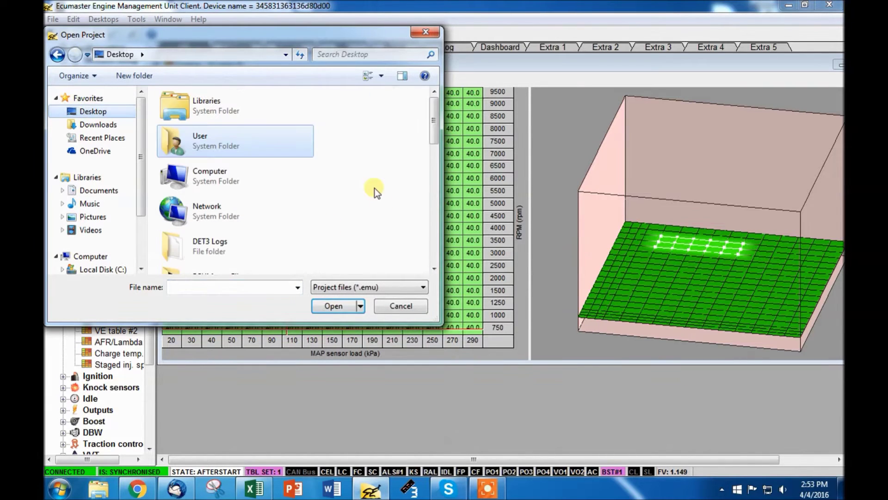
{"action": "scroll", "coordinate": [324, 182], "scroll_direction": "down", "scroll_amount": 3}
{"action": "scroll", "coordinate": [260, 176], "scroll_direction": "up", "scroll_amount": 1}
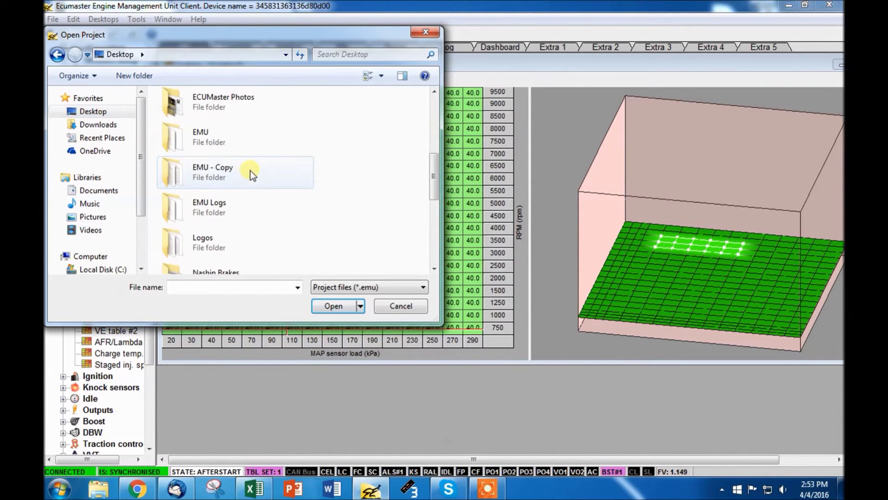
{"action": "left_click", "coordinate": [217, 132]}
{"action": "double_click", "coordinate": [217, 133]}
{"action": "scroll", "coordinate": [243, 205], "scroll_direction": "down", "scroll_amount": 10}
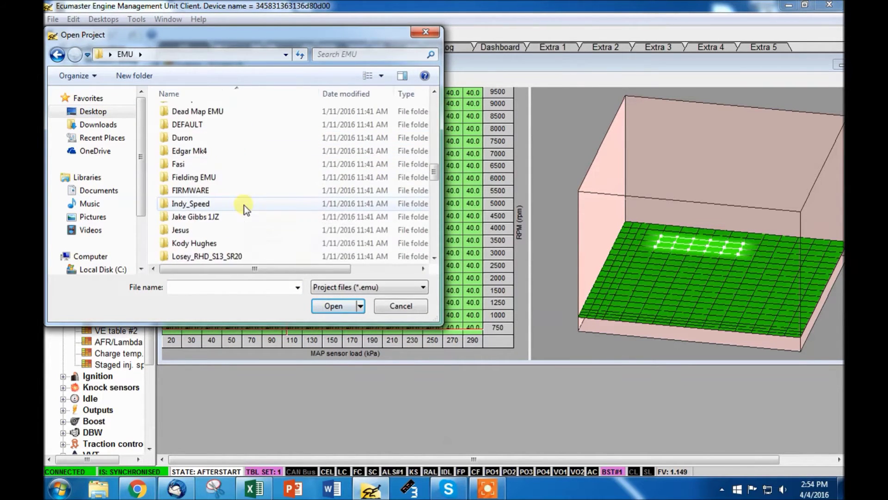
{"action": "scroll", "coordinate": [245, 204], "scroll_direction": "down", "scroll_amount": 5}
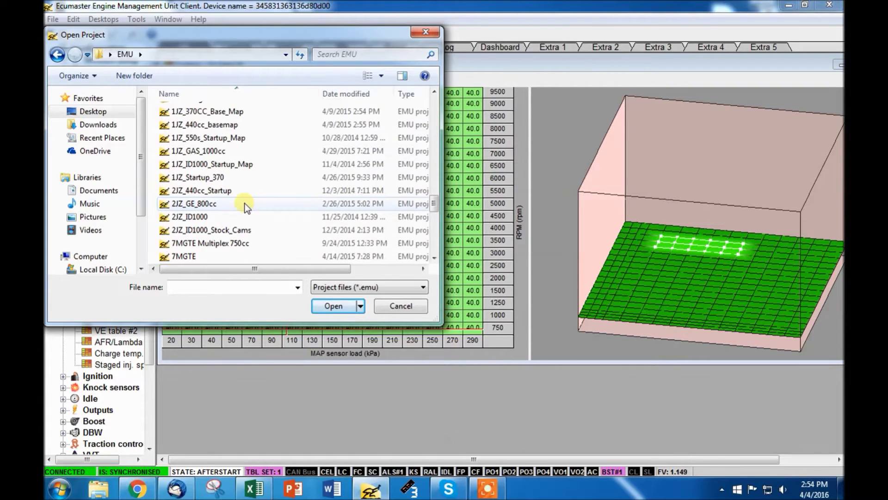
{"action": "left_click", "coordinate": [212, 113]}
{"action": "left_click", "coordinate": [326, 306]}
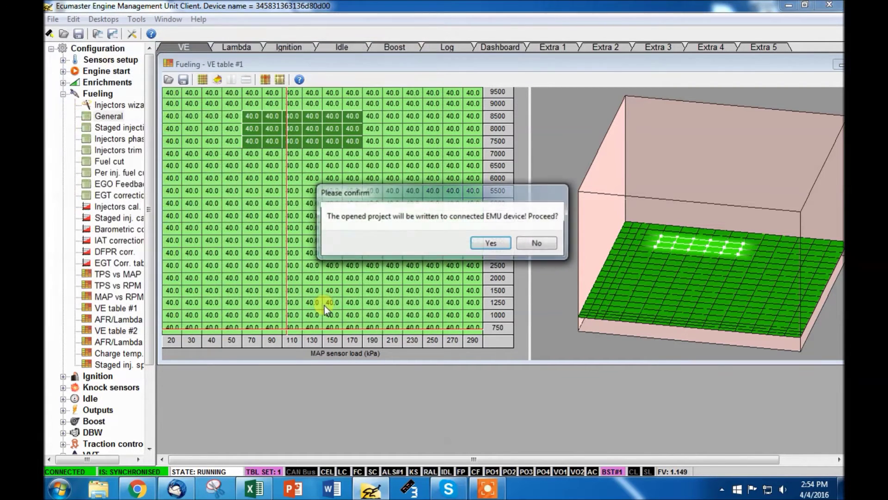
{"action": "left_click", "coordinate": [492, 243]}
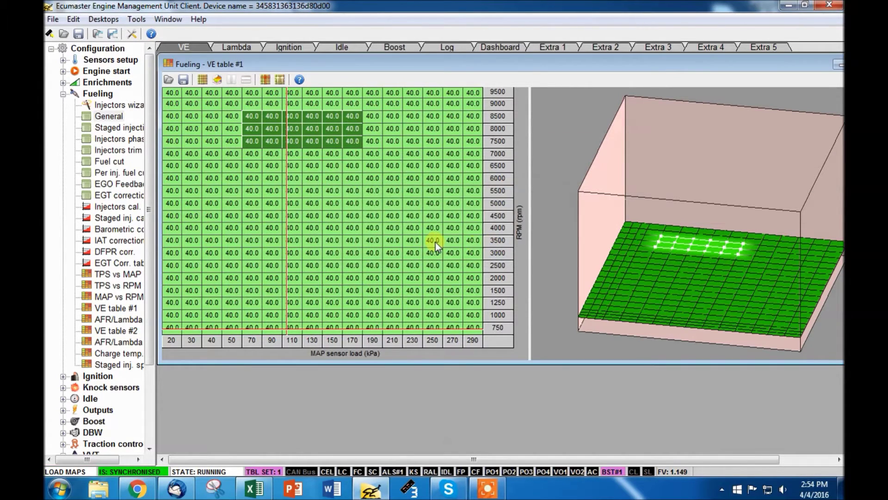
- Turn the 3D VE graph front-on, collapse Fueling, and expand the Log views list
{"action": "left_click_drag", "start_coordinate": [581, 232], "coordinate": [646, 241]}
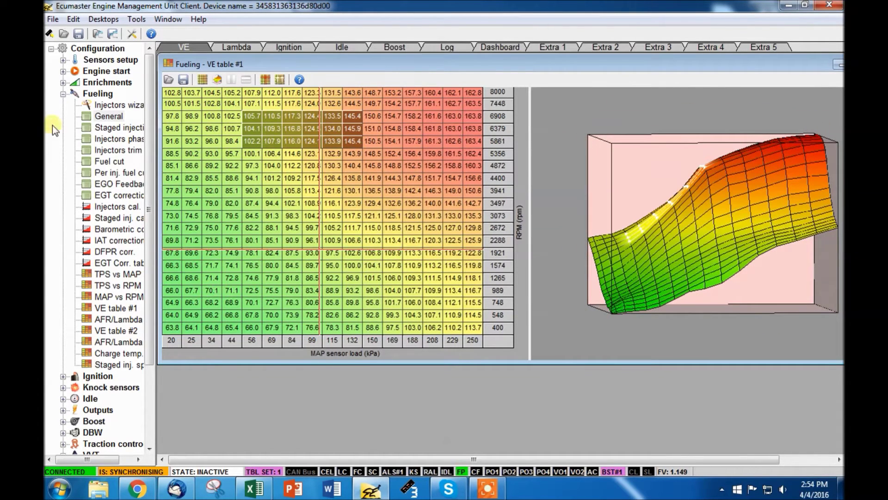
{"action": "left_click", "coordinate": [63, 94]}
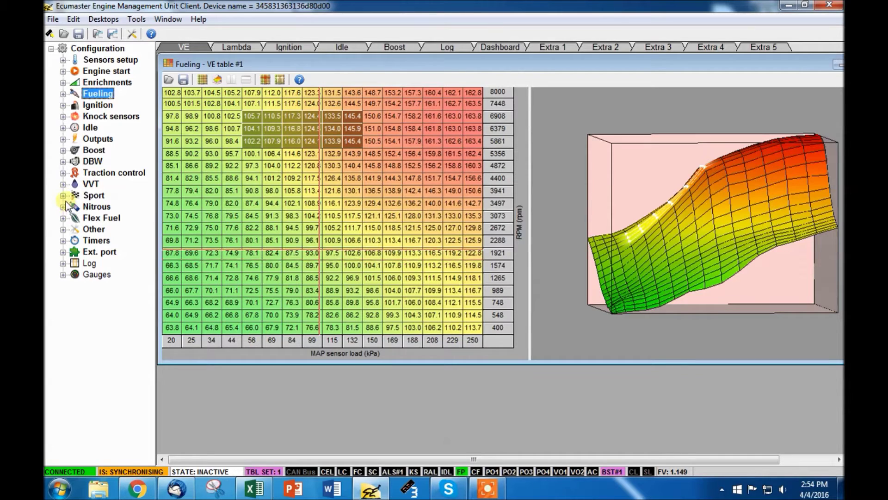
{"action": "left_click", "coordinate": [63, 262]}
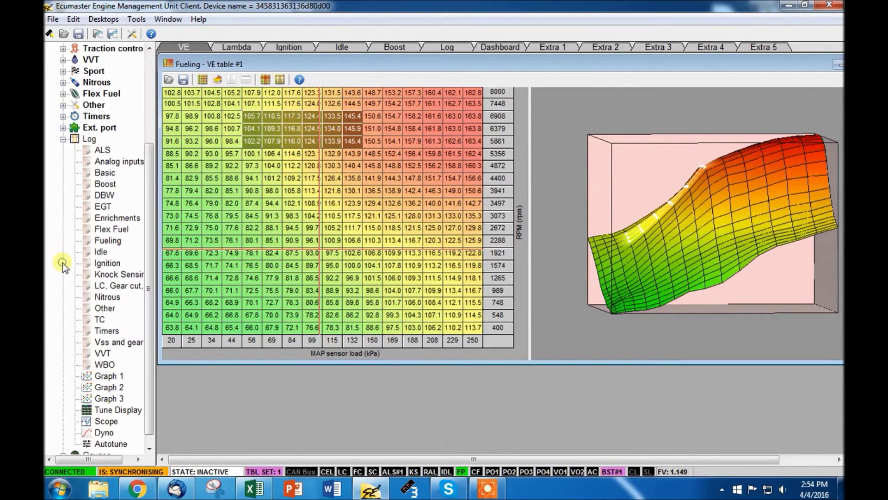
- Open the Basic log window above the VE table, then open Graph log 1
{"action": "double_click", "coordinate": [114, 172]}
{"action": "left_click_drag", "start_coordinate": [248, 263], "coordinate": [246, 62]}
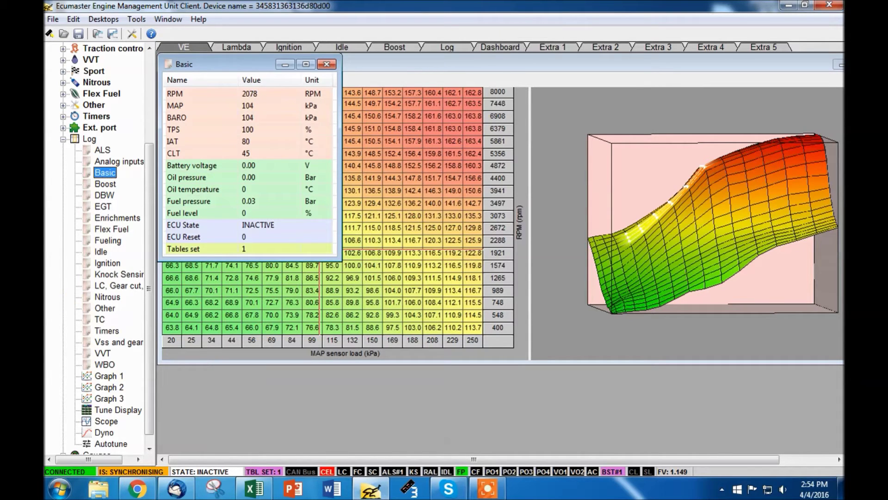
{"action": "double_click", "coordinate": [102, 376]}
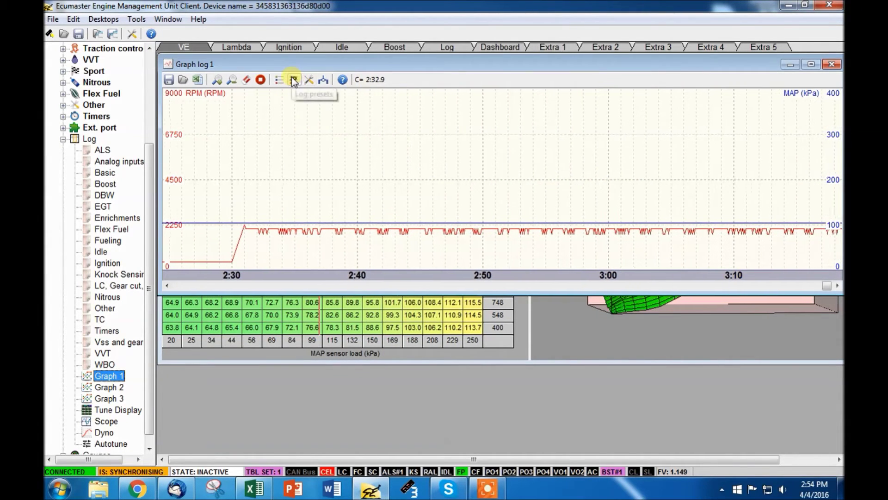
- Pause the graph log, clear the recorded data, and restart logging
{"action": "left_click", "coordinate": [262, 79]}
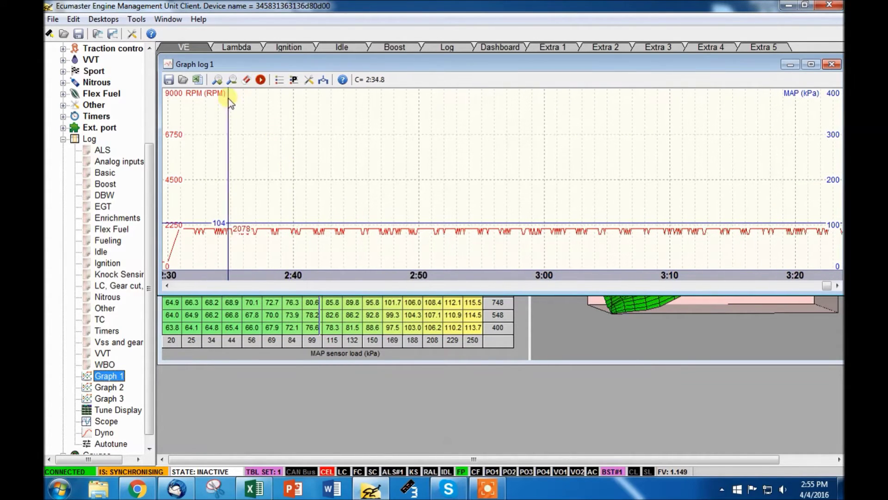
{"action": "left_click", "coordinate": [246, 79]}
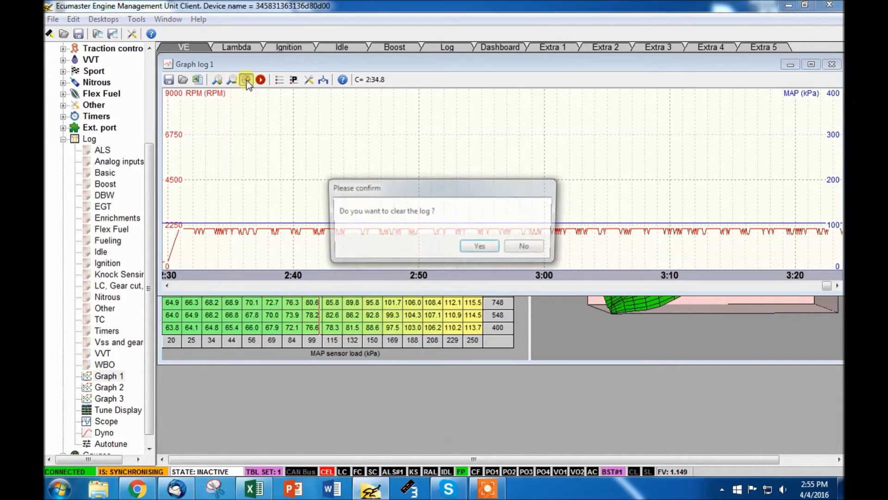
{"action": "left_click", "coordinate": [471, 250]}
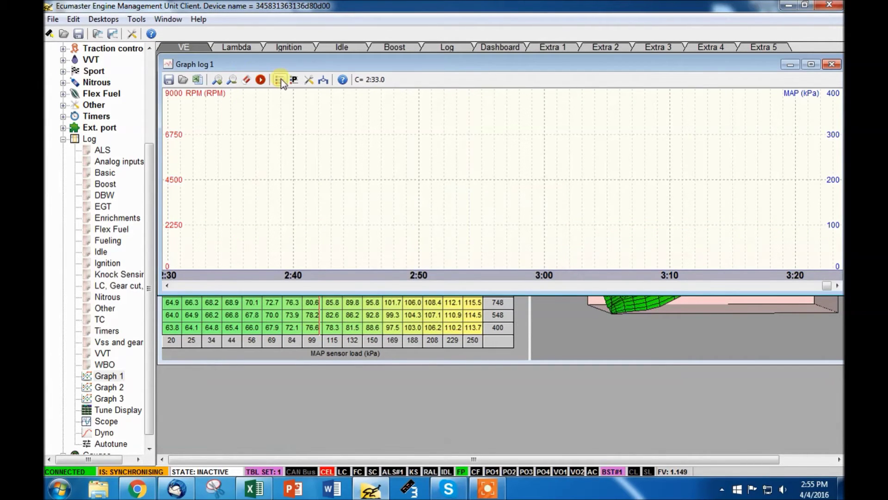
{"action": "left_click", "coordinate": [261, 79]}
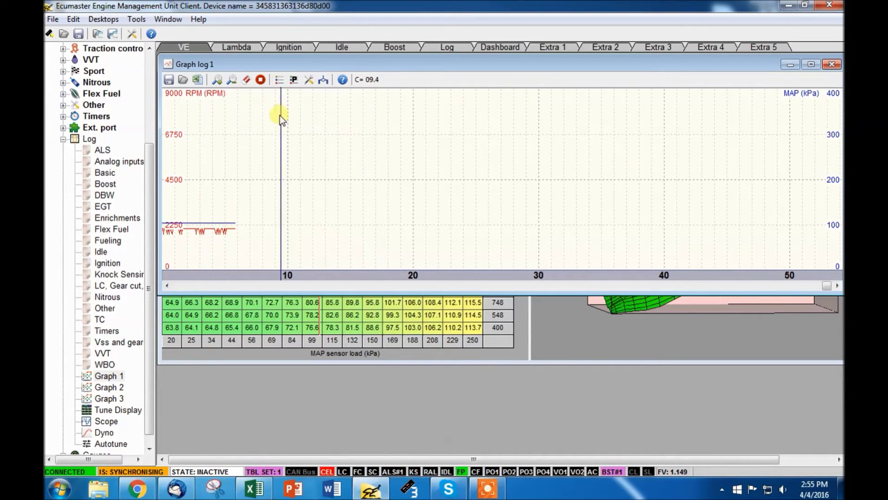
- Load the Fuel channel preset and enlarge Graph log 1 over the VE table
{"action": "left_click", "coordinate": [295, 80]}
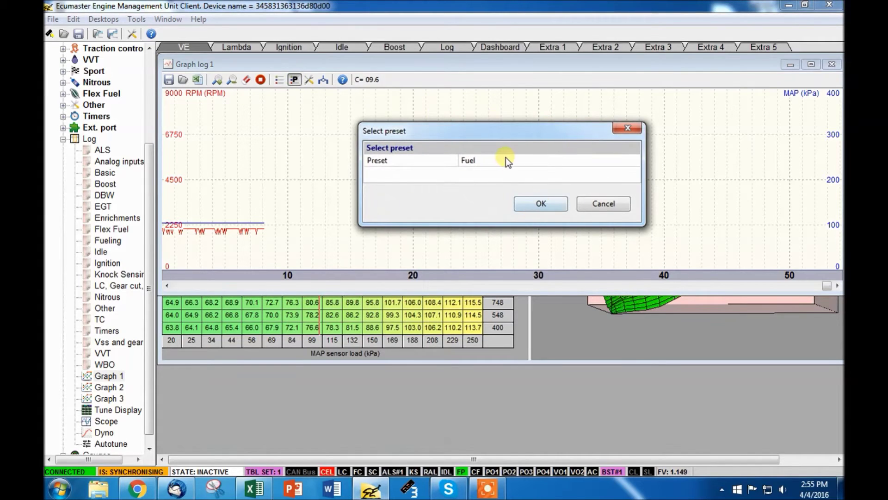
{"action": "left_click", "coordinate": [506, 159]}
{"action": "left_click", "coordinate": [508, 161]}
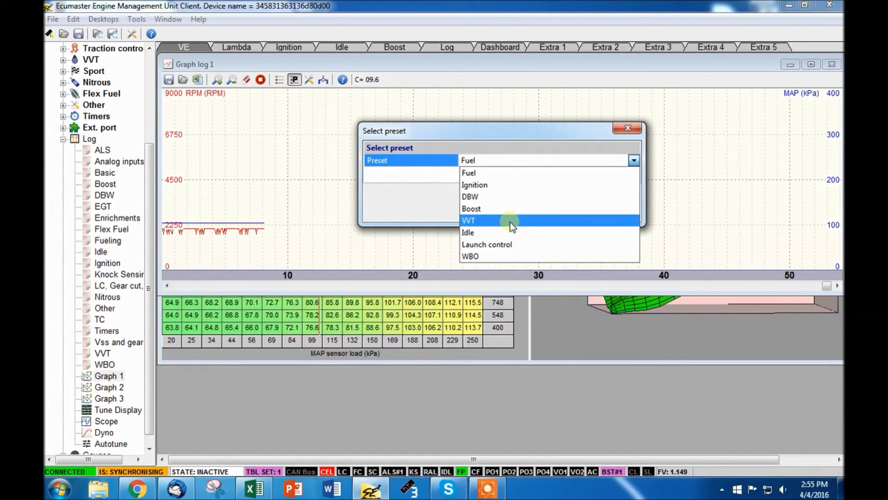
{"action": "left_click", "coordinate": [504, 163]}
{"action": "left_click", "coordinate": [539, 204]}
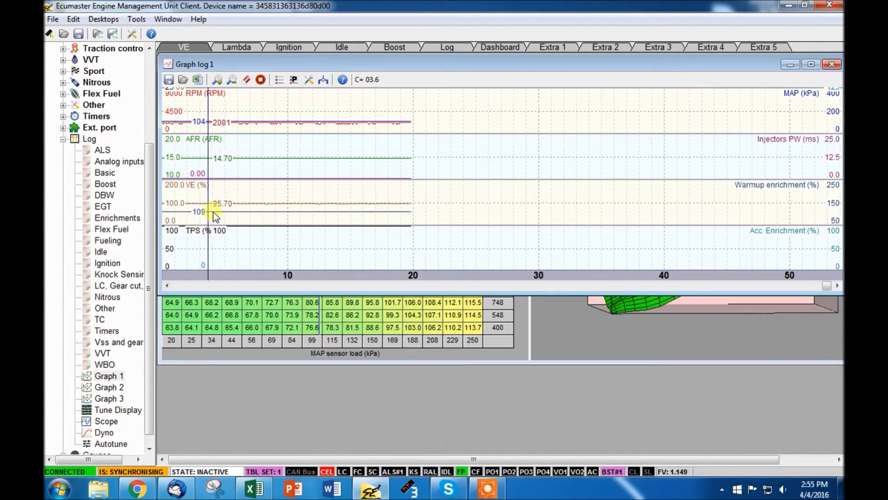
{"action": "left_click_drag", "start_coordinate": [318, 295], "coordinate": [310, 390]}
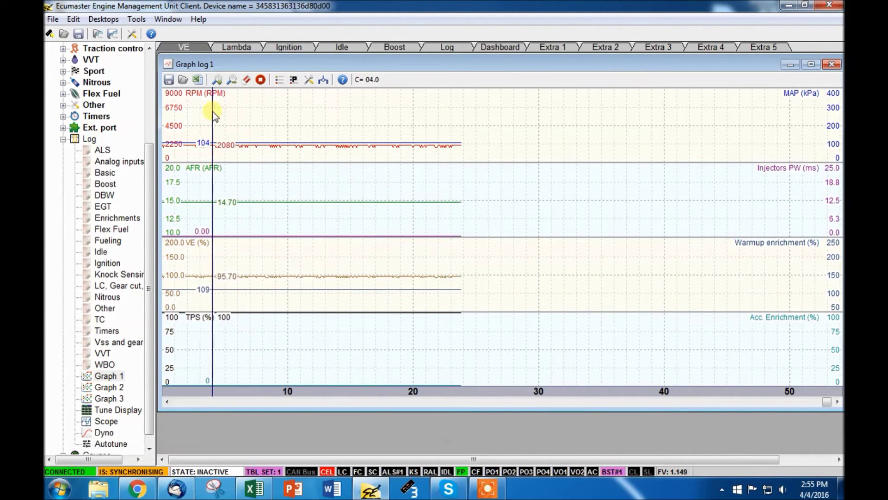
{"action": "left_click", "coordinate": [280, 79]}
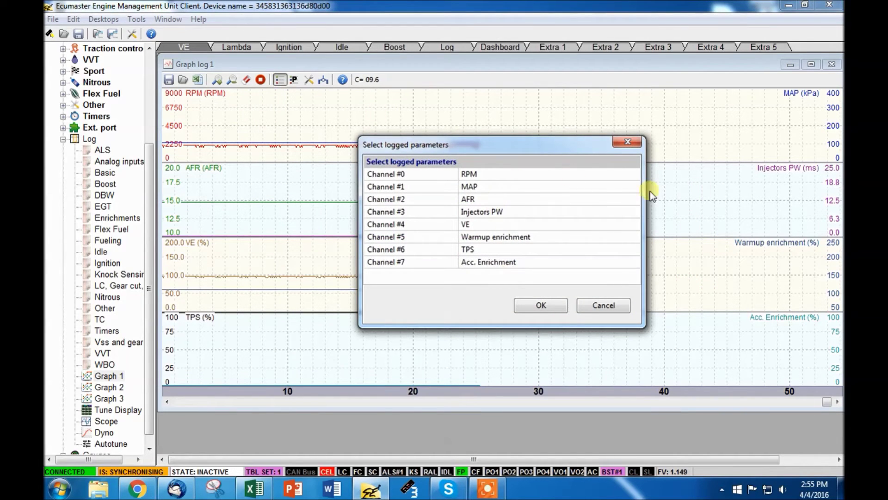
- Set channel #5 to Knock Level instead of Warmup enrichment and review values near 24 s
{"action": "left_click", "coordinate": [530, 238]}
{"action": "left_click", "coordinate": [531, 238]}
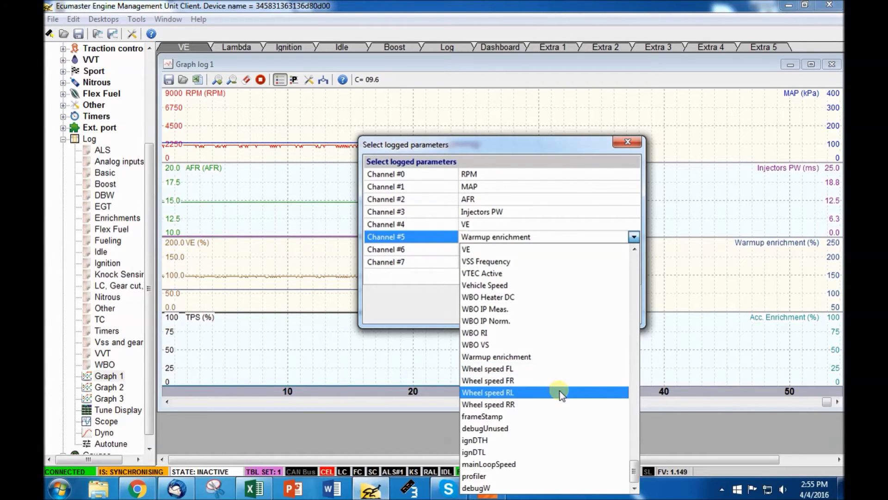
{"action": "scroll", "coordinate": [561, 361], "scroll_direction": "up", "scroll_amount": 12}
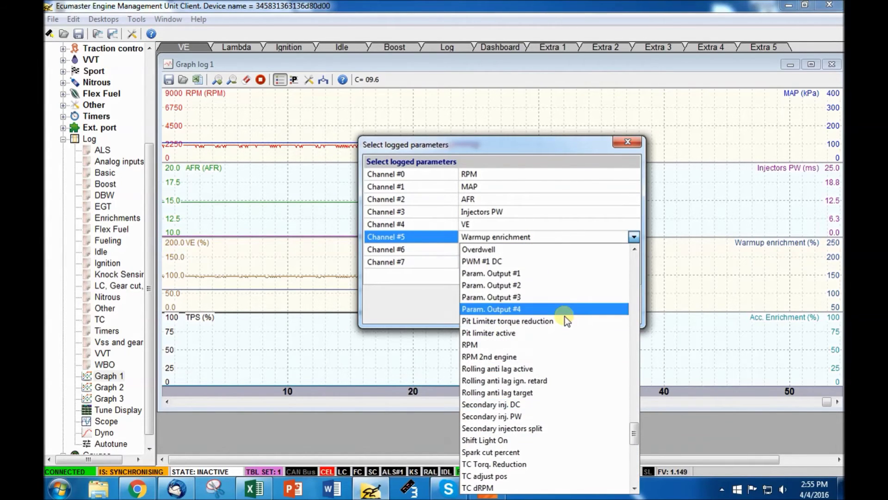
{"action": "scroll", "coordinate": [557, 279], "scroll_direction": "up", "scroll_amount": 7}
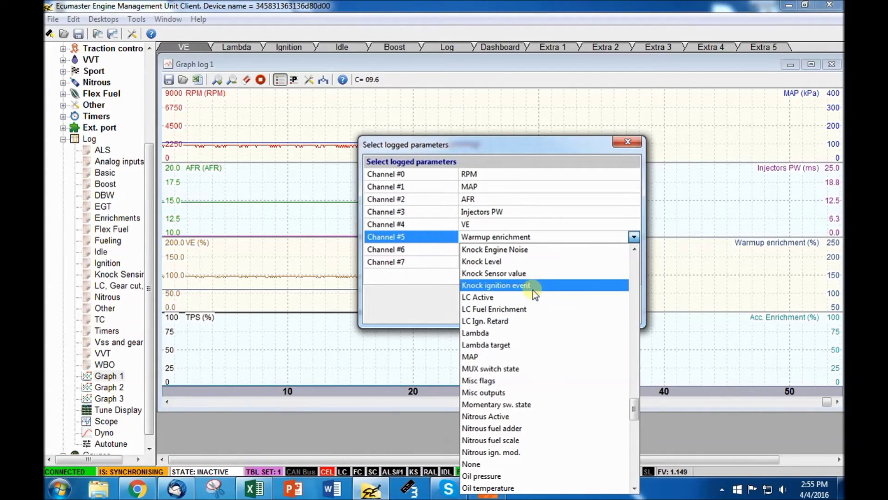
{"action": "left_click", "coordinate": [521, 262]}
{"action": "left_click", "coordinate": [539, 302]}
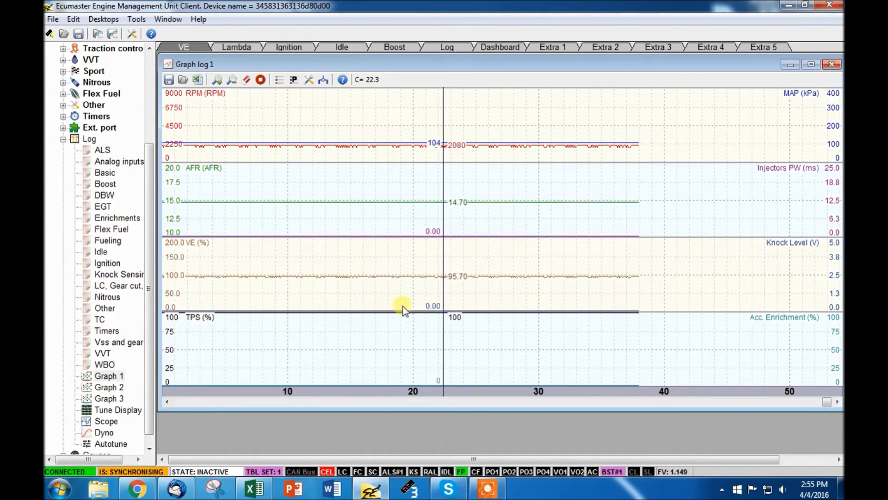
{"action": "left_click_drag", "start_coordinate": [404, 306], "coordinate": [451, 312]}
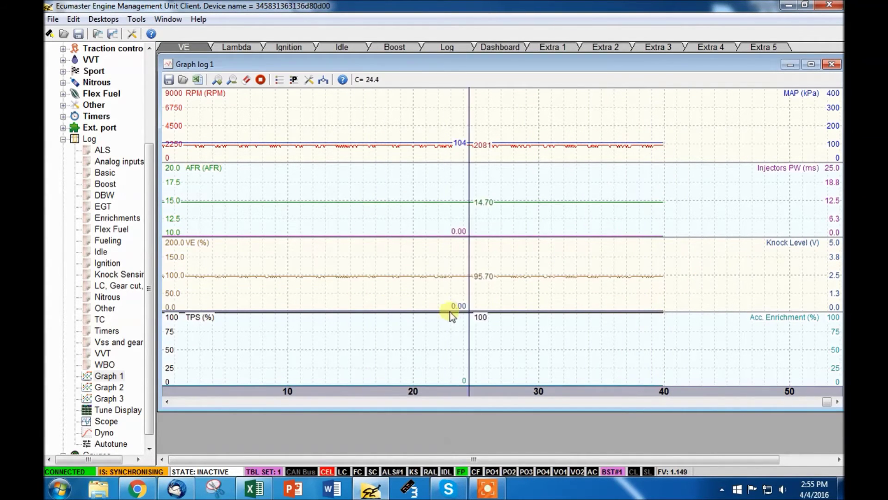
- Stop the Graph log 1 recording and cancel the Save data log dialog
{"action": "left_click", "coordinate": [260, 80]}
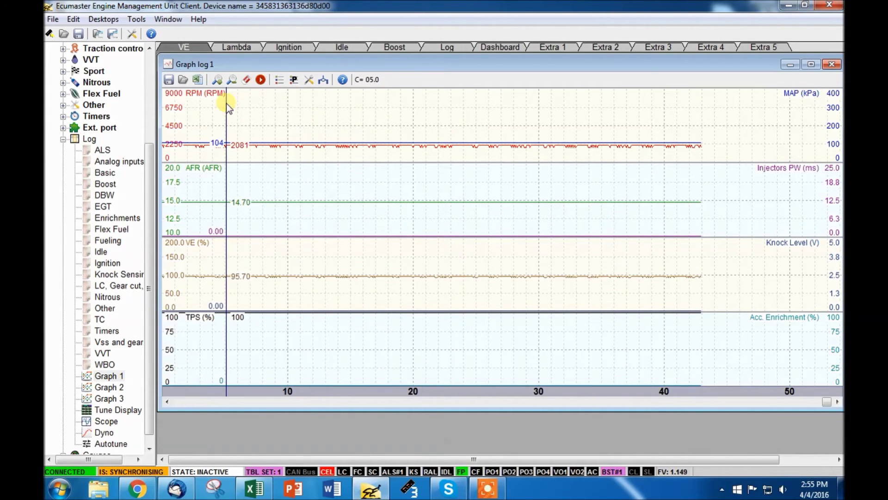
{"action": "left_click", "coordinate": [171, 80]}
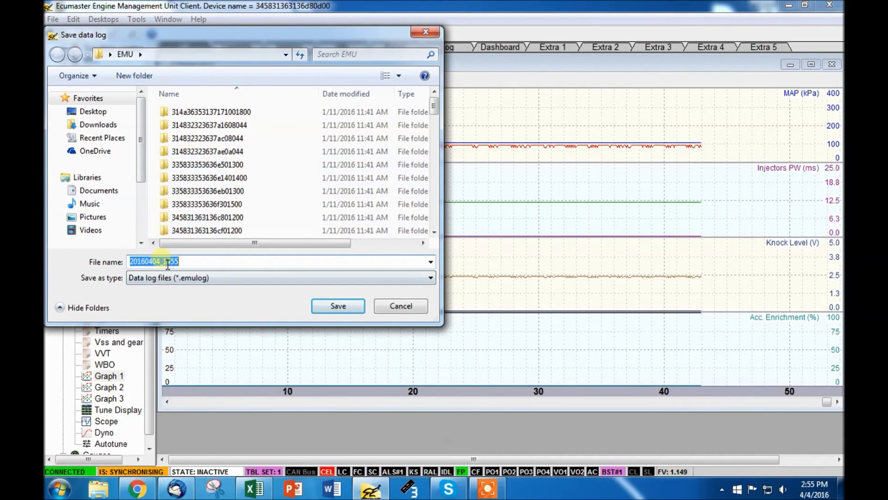
{"action": "left_click", "coordinate": [401, 307]}
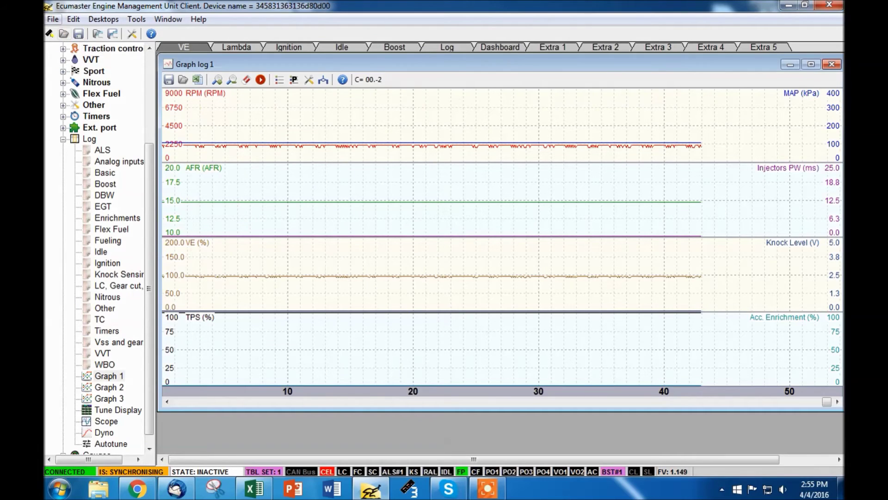
{"action": "left_click", "coordinate": [52, 19]}
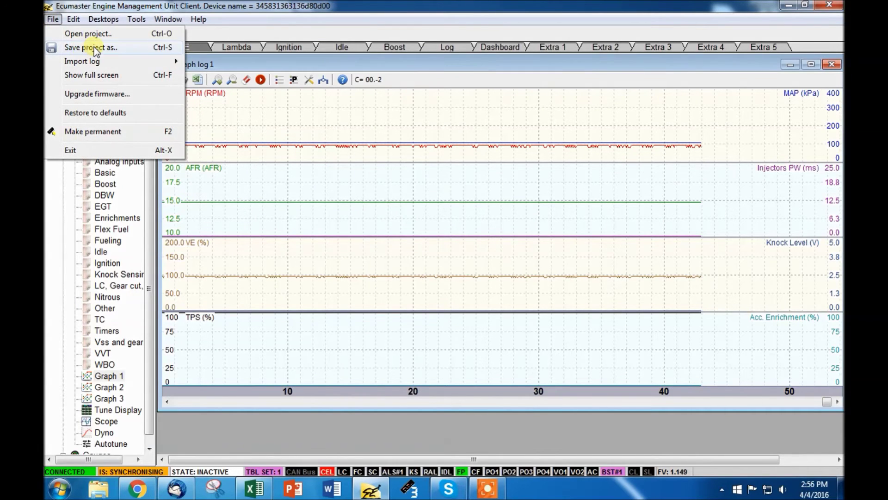
- Look through the File and Edit menus without changes, then collapse the Log section
{"action": "left_click", "coordinate": [54, 19]}
{"action": "left_click", "coordinate": [55, 18]}
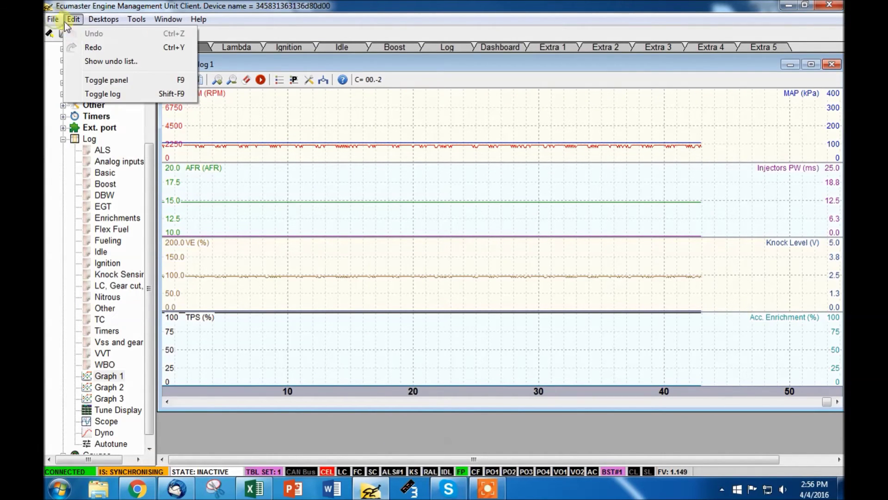
{"action": "left_click", "coordinate": [52, 19]}
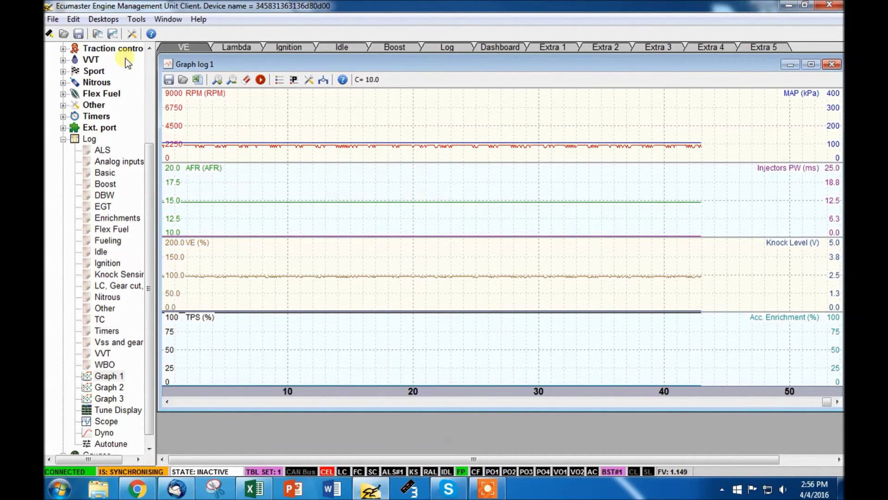
{"action": "left_click", "coordinate": [74, 20]}
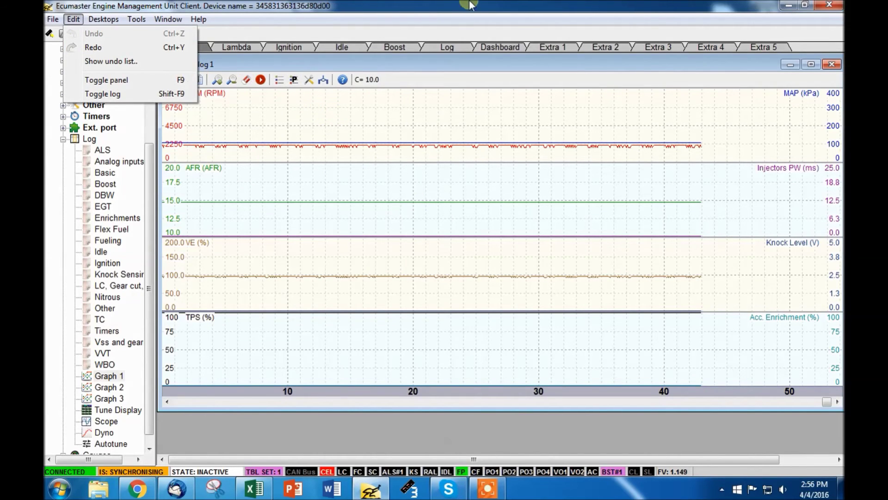
{"action": "left_click", "coordinate": [498, 131]}
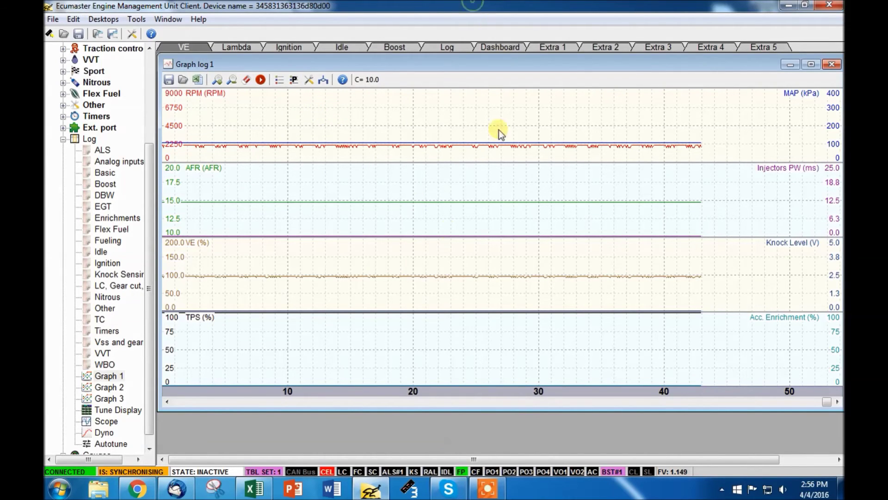
{"action": "left_click", "coordinate": [66, 138]}
- Add an AFR gauge from the expanded Gauges list to the workspace
{"action": "left_click", "coordinate": [59, 273]}
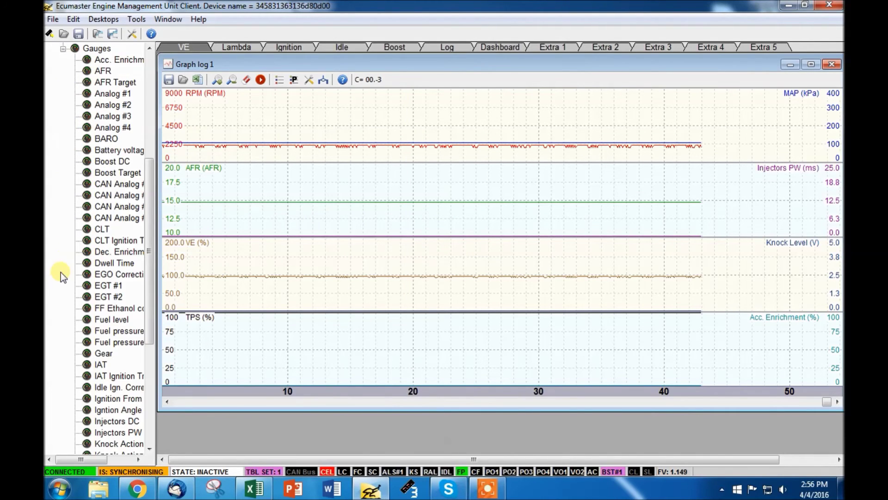
{"action": "double_click", "coordinate": [103, 70]}
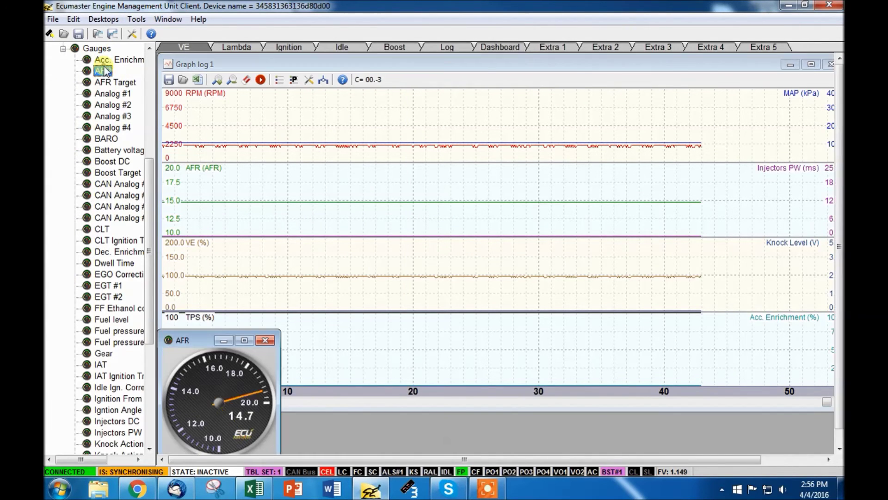
{"action": "left_click_drag", "start_coordinate": [202, 339], "coordinate": [739, 124]}
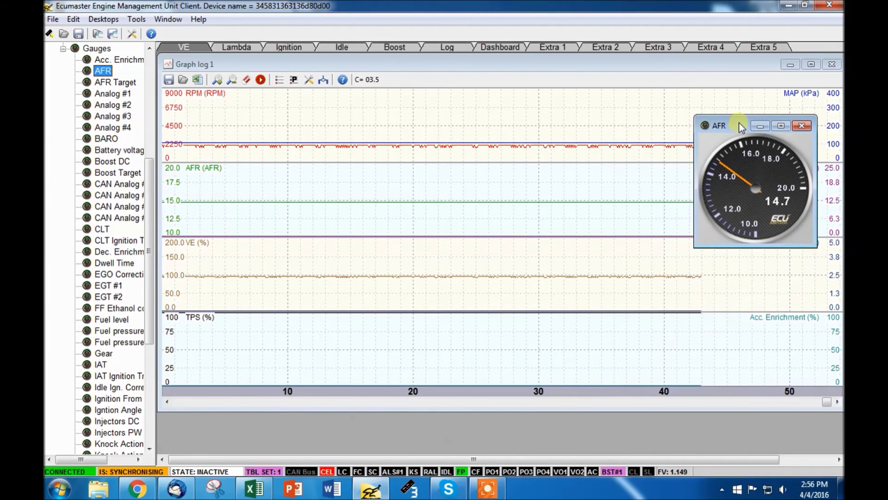
- Make the AFR gauge medium-sized and place it over Graph log 1's lower left
{"action": "right_click", "coordinate": [751, 204]}
{"action": "left_click", "coordinate": [764, 210]}
{"action": "right_click", "coordinate": [736, 159]}
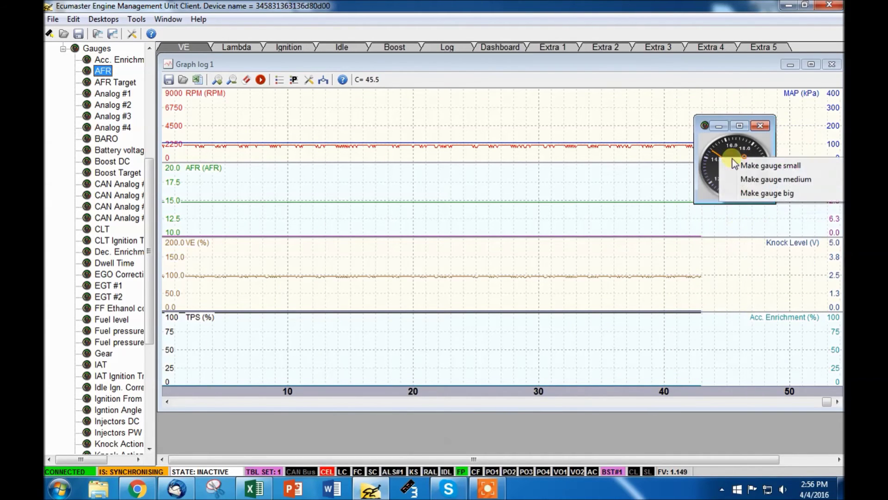
{"action": "left_click", "coordinate": [758, 194]}
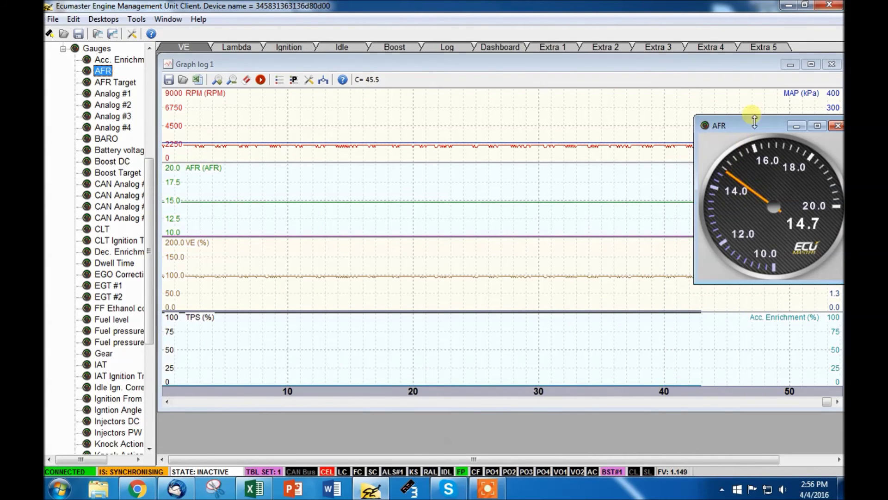
{"action": "right_click", "coordinate": [757, 163]}
{"action": "left_click", "coordinate": [759, 190]}
{"action": "left_click_drag", "start_coordinate": [740, 123], "coordinate": [205, 336]}
- Rename the Idle desktop tab to the boost-control name beginning 'Boo'
{"action": "left_click", "coordinate": [273, 45]}
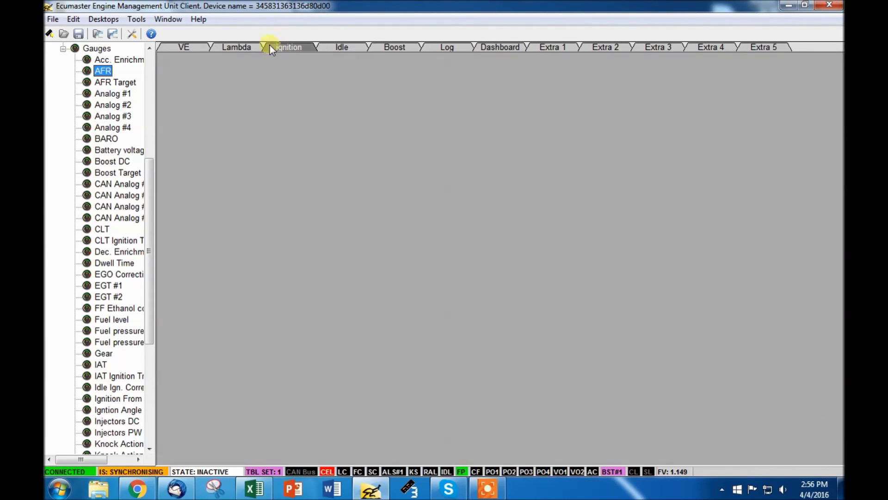
{"action": "left_click", "coordinate": [352, 47]}
{"action": "right_click", "coordinate": [353, 46]}
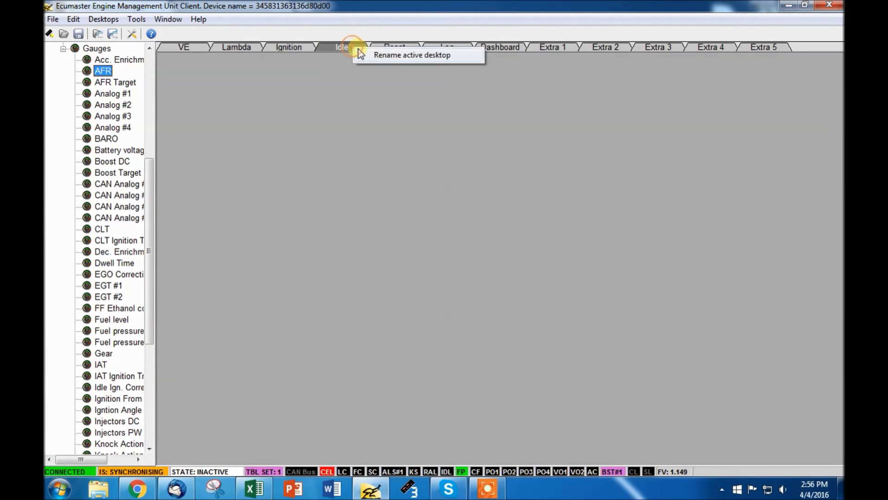
{"action": "left_click", "coordinate": [388, 54]}
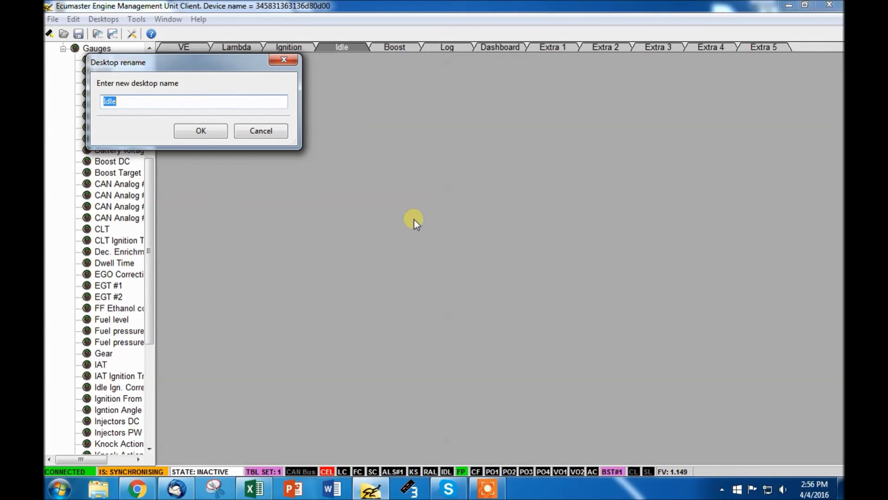
{"action": "type", "text": "Boost Control"}
{"action": "key", "text": "Return"}
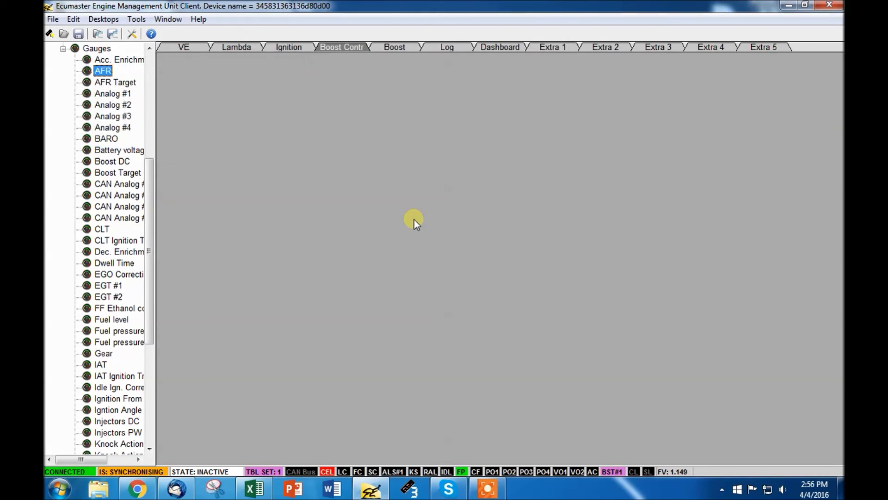
- Step through the Boost, Log, Dashboard and Ignition desktops, returning to VE
{"action": "left_click", "coordinate": [387, 44]}
{"action": "left_click", "coordinate": [444, 44]}
{"action": "left_click", "coordinate": [500, 47]}
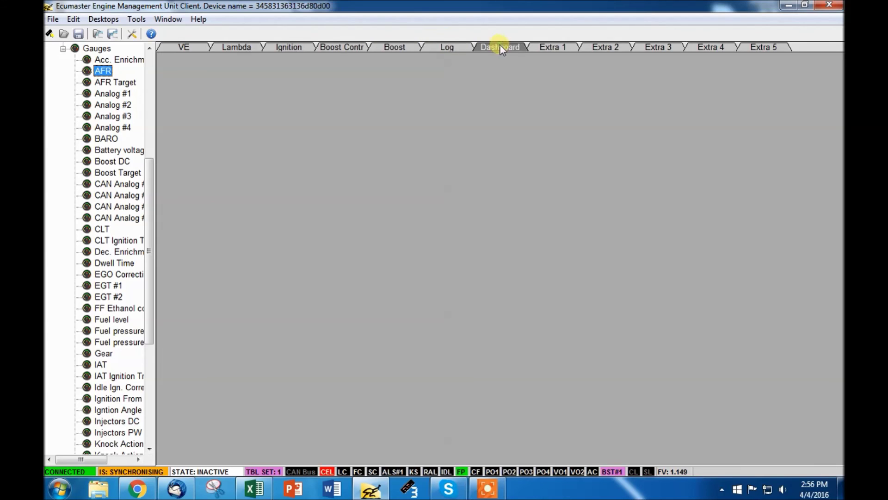
{"action": "left_click", "coordinate": [277, 50]}
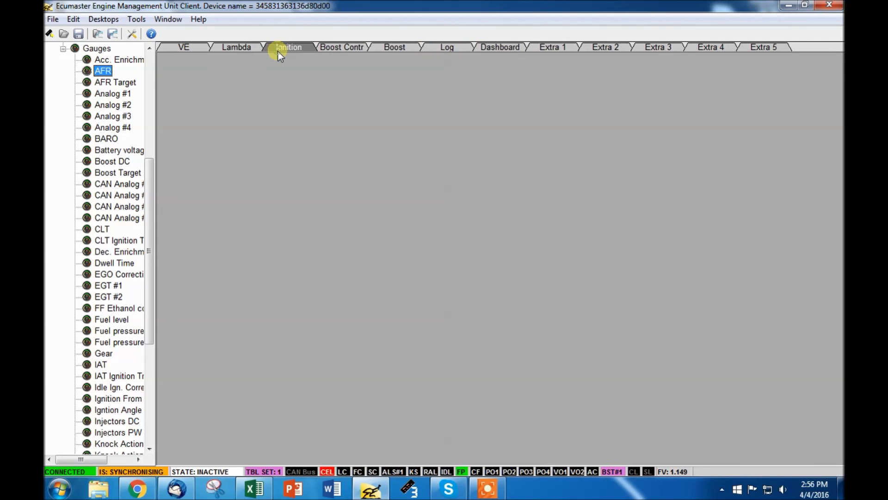
{"action": "left_click", "coordinate": [181, 48]}
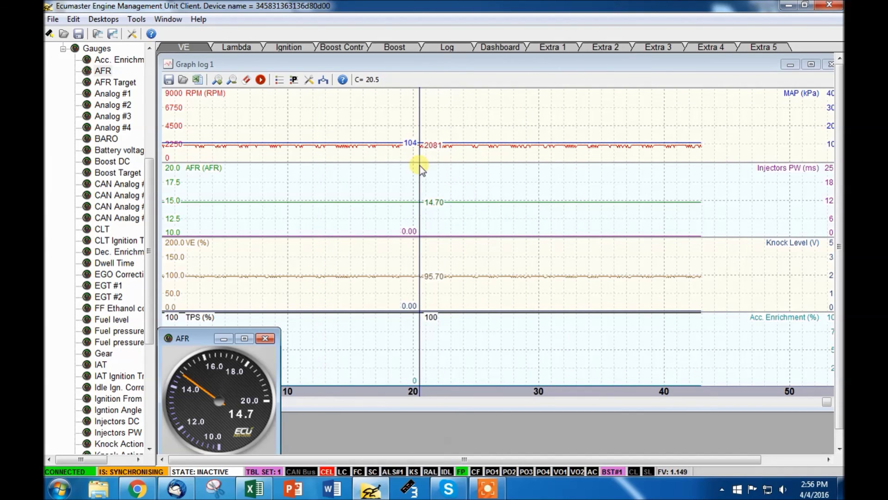
- Collapse the Gauges branch in the sidebar tree on the VE desktop
{"action": "left_click", "coordinate": [63, 48]}
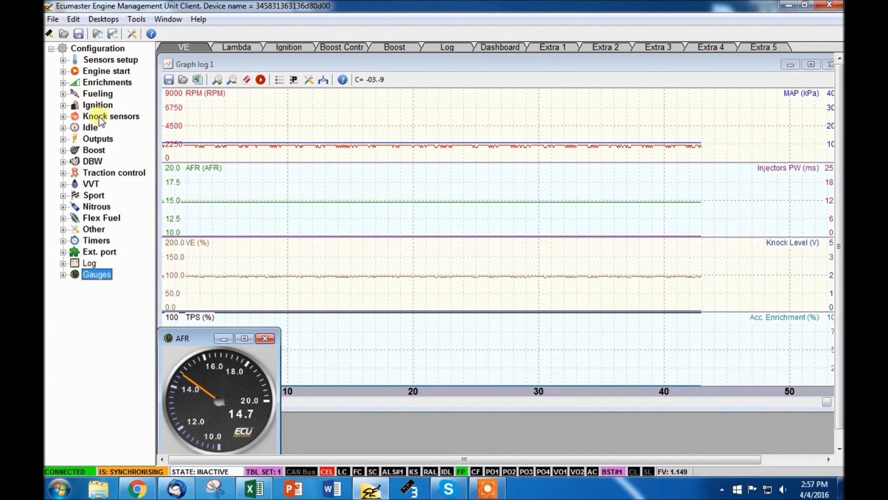